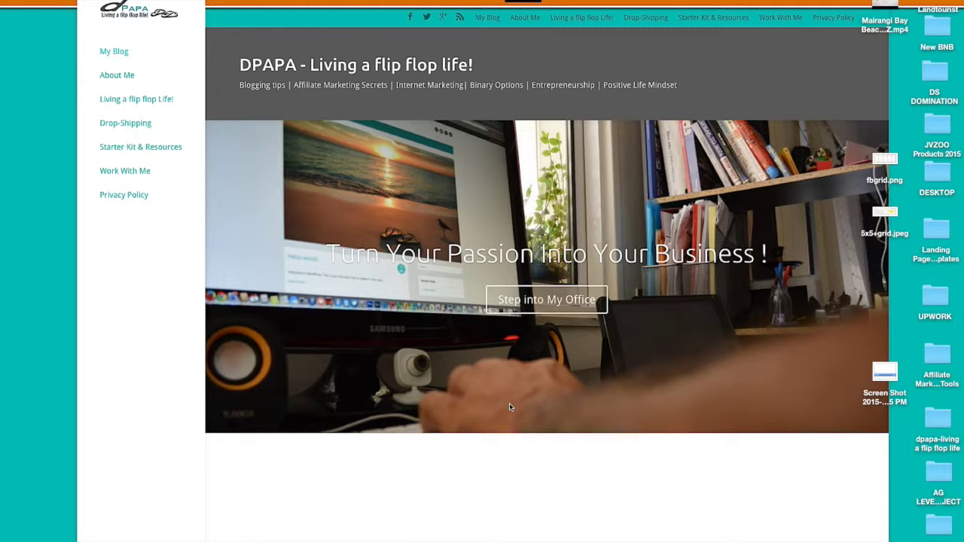
- Switch to the Facebook Ads help page and read the answer on warnings about text in ad images, including the 20% text policy
{"action": "key", "text": "super+Tab"}
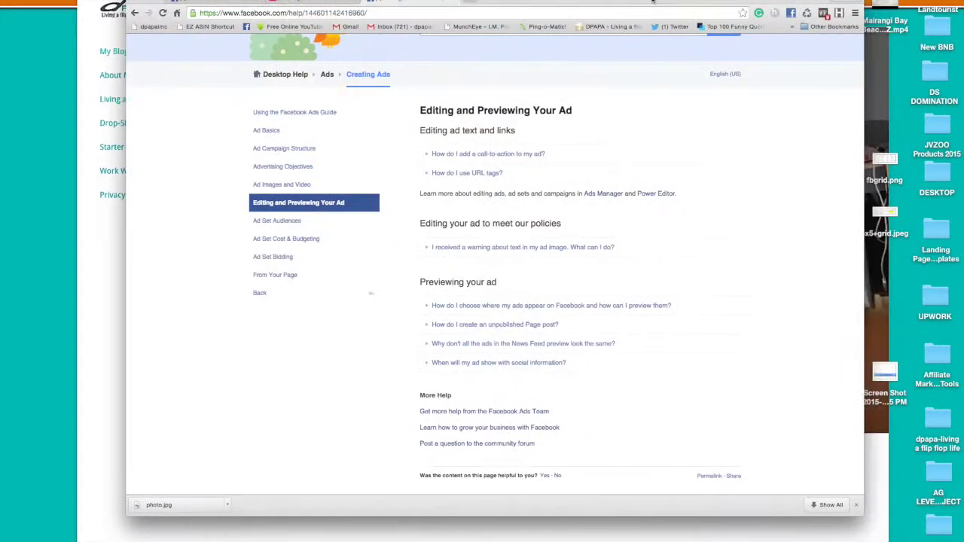
{"action": "left_click", "coordinate": [502, 242]}
{"action": "scroll", "coordinate": [529, 261], "scroll_direction": "down", "scroll_amount": 2}
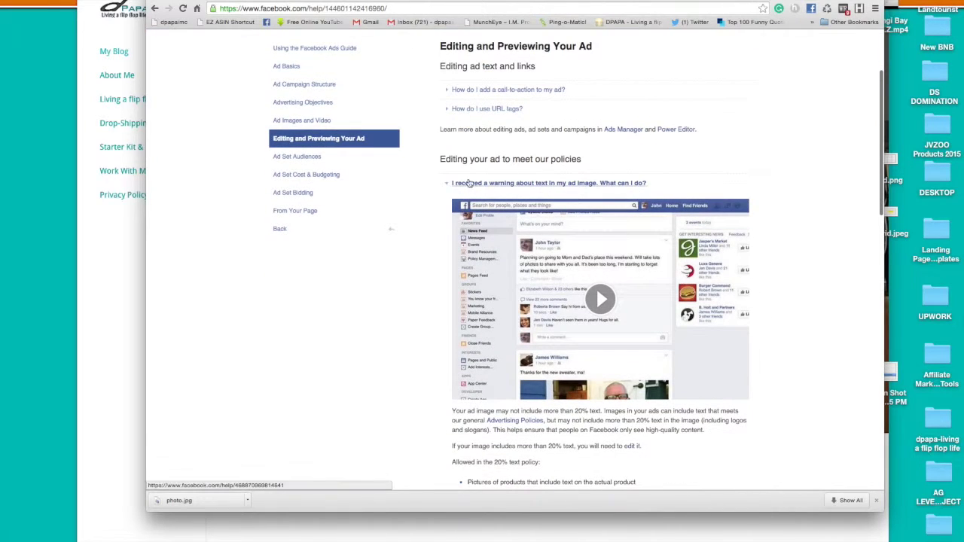
{"action": "scroll", "coordinate": [640, 264], "scroll_direction": "down", "scroll_amount": 5}
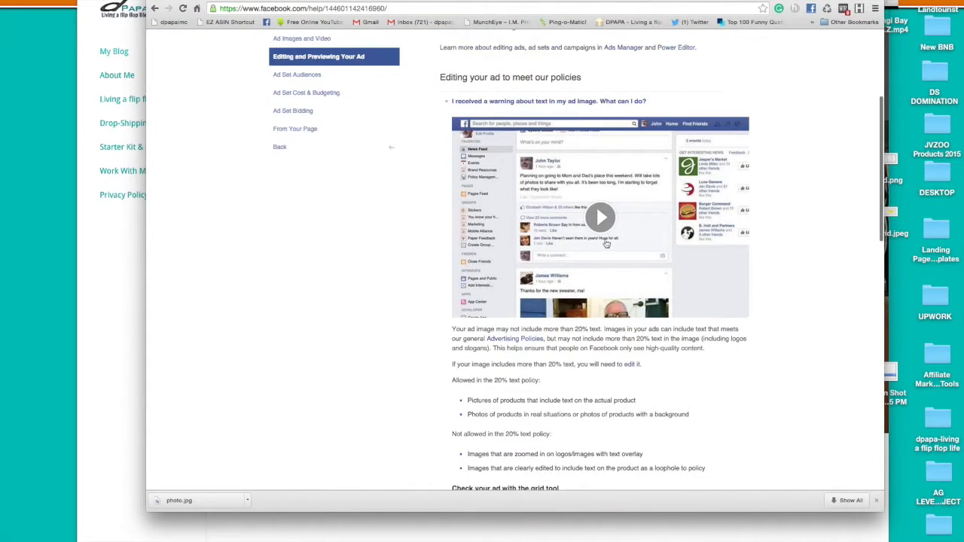
{"action": "scroll", "coordinate": [600, 322], "scroll_direction": "down", "scroll_amount": 2}
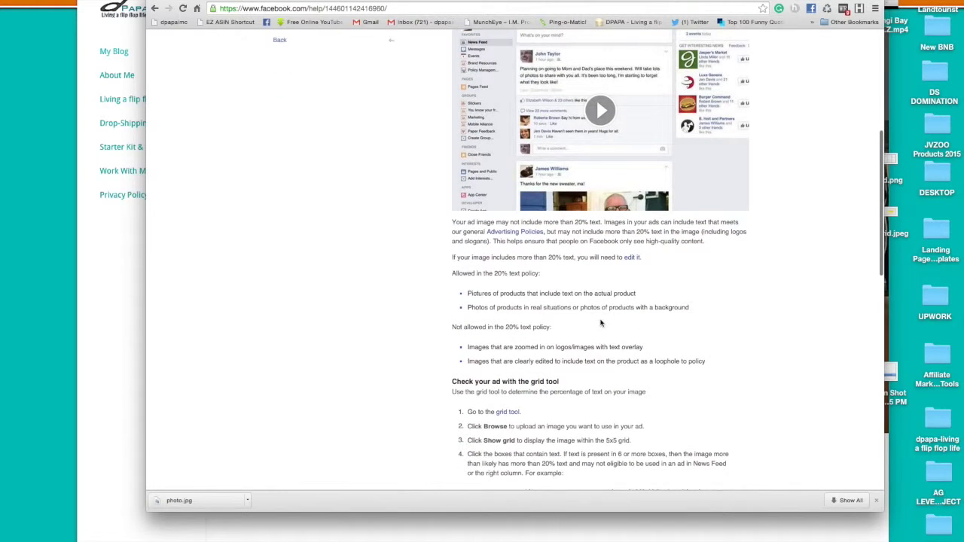
{"action": "scroll", "coordinate": [600, 321], "scroll_direction": "down", "scroll_amount": 2}
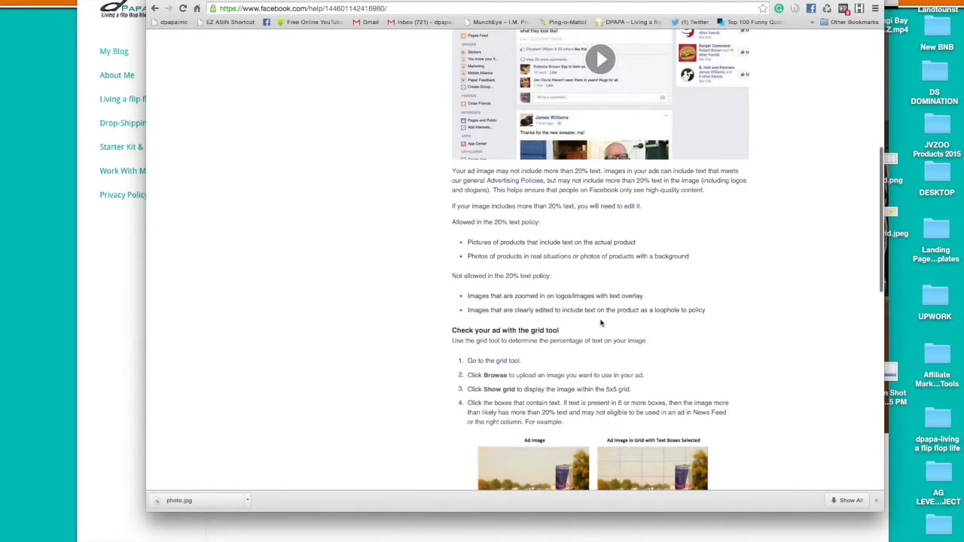
{"action": "scroll", "coordinate": [605, 318], "scroll_direction": "down", "scroll_amount": 2}
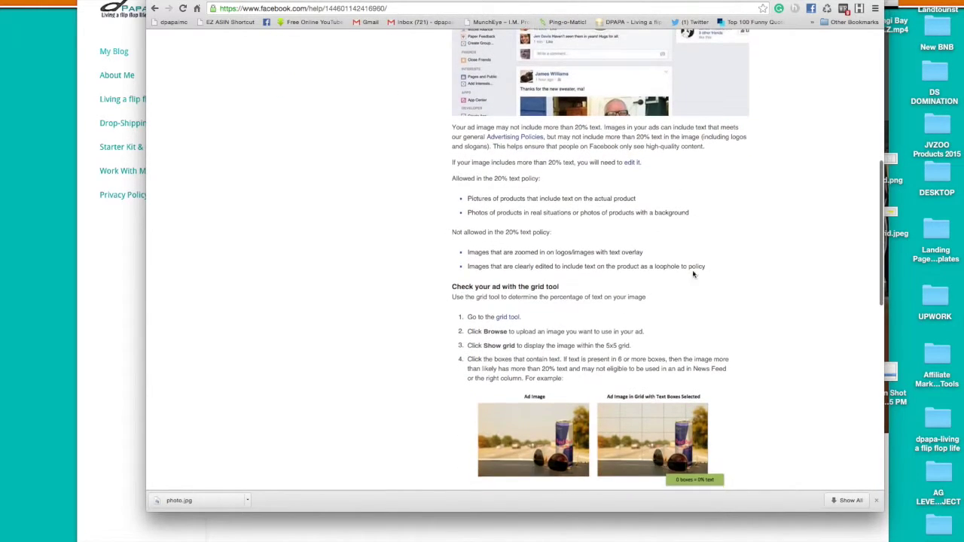
{"action": "scroll", "coordinate": [682, 241], "scroll_direction": "up", "scroll_amount": 3}
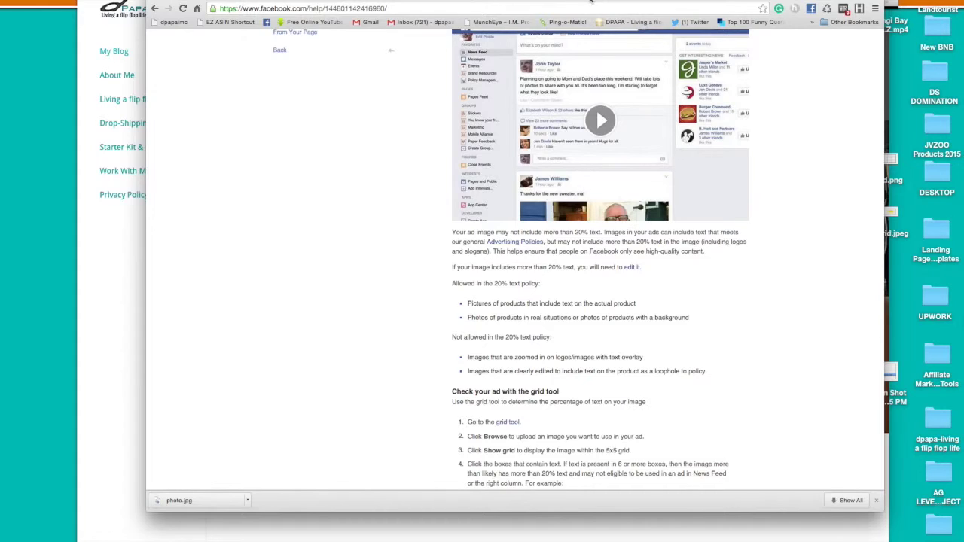
- Open fbgrid.png and 5x5+grid.jpeg from the desktop and position both image windows over the help page
{"action": "left_click_drag", "start_coordinate": [591, 1], "coordinate": [532, 1]}
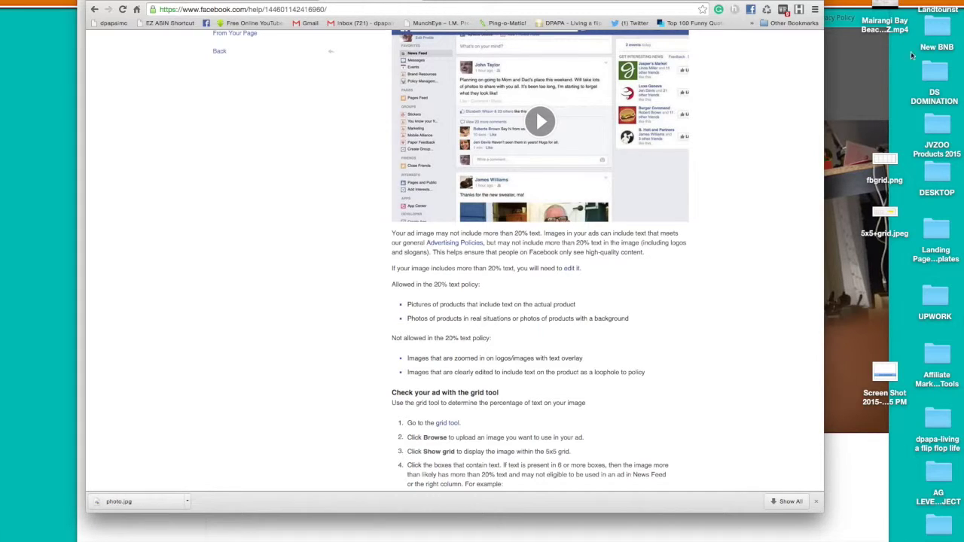
{"action": "left_click", "coordinate": [899, 162]}
{"action": "double_click", "coordinate": [899, 162]}
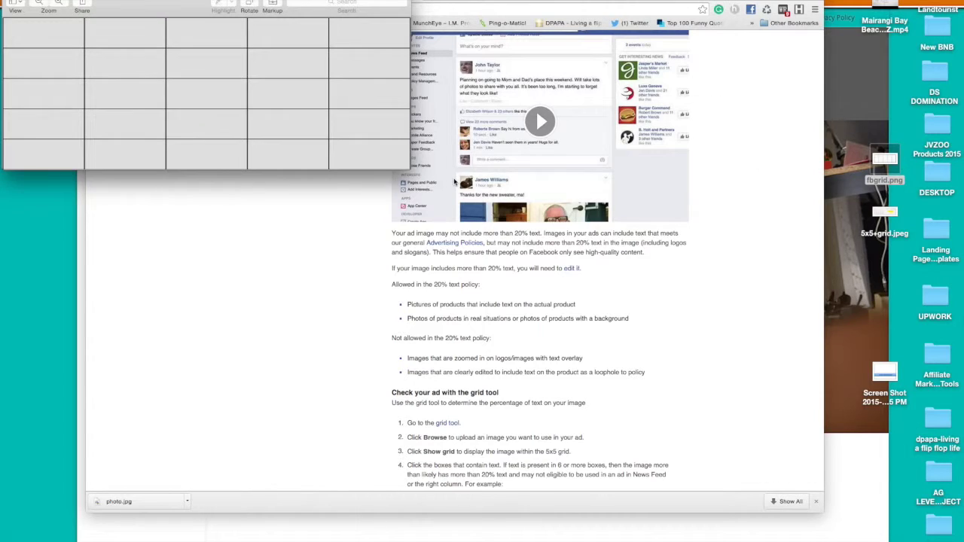
{"action": "left_click_drag", "start_coordinate": [158, 2], "coordinate": [413, 18]}
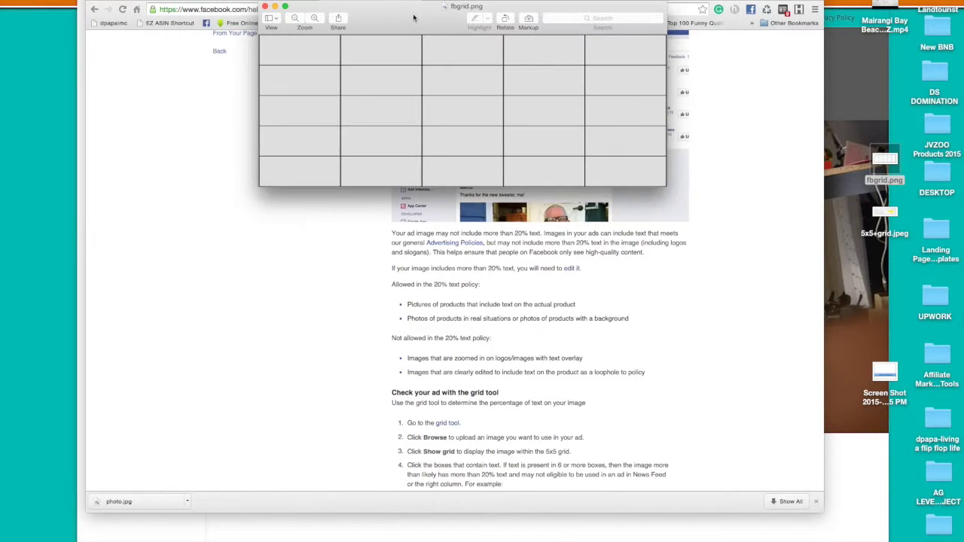
{"action": "double_click", "coordinate": [893, 215]}
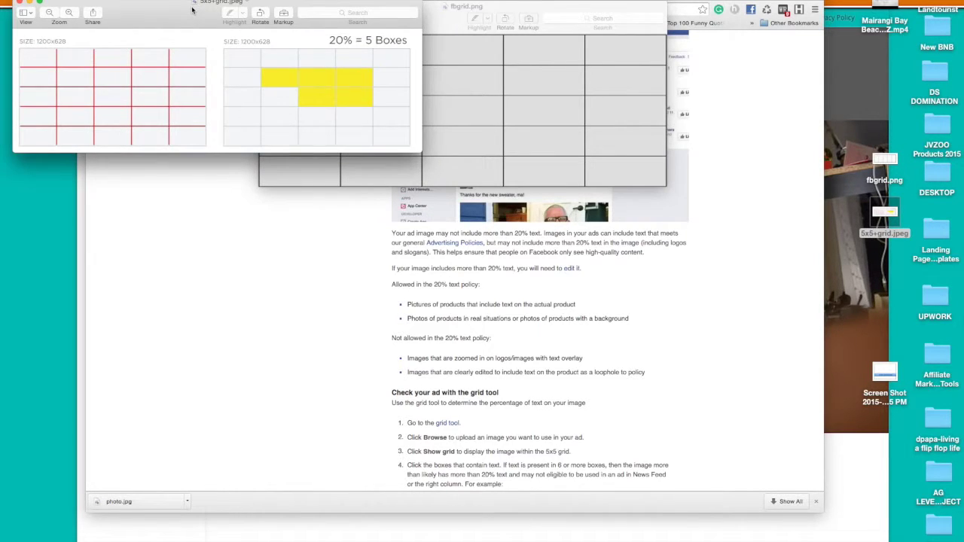
{"action": "left_click_drag", "start_coordinate": [194, 12], "coordinate": [357, 17]}
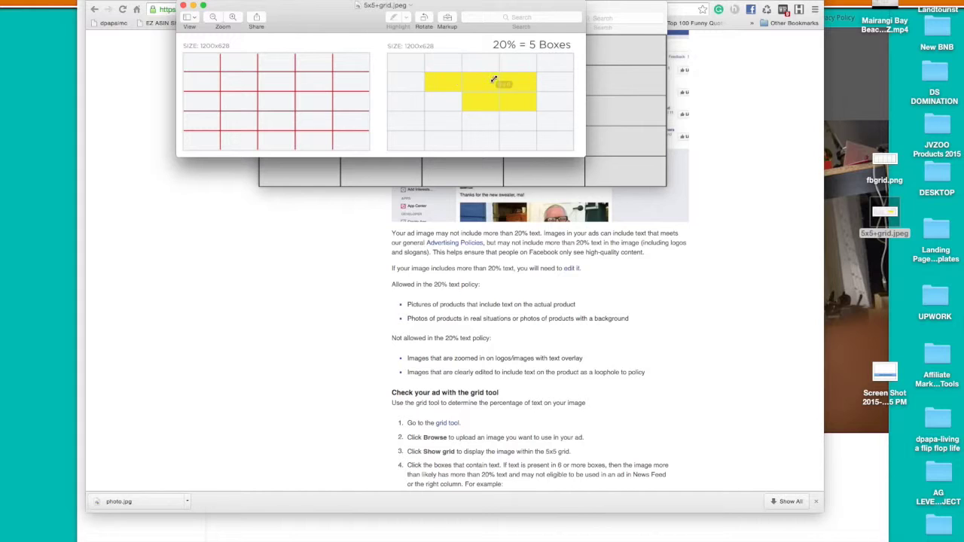
- Trace the boxes of the "20% = 5 Boxes" example grid with rectangular selections
{"action": "left_click_drag", "start_coordinate": [556, 73], "coordinate": [389, 79]}
{"action": "left_click_drag", "start_coordinate": [480, 79], "coordinate": [482, 145]}
{"action": "left_click_drag", "start_coordinate": [411, 89], "coordinate": [535, 92]}
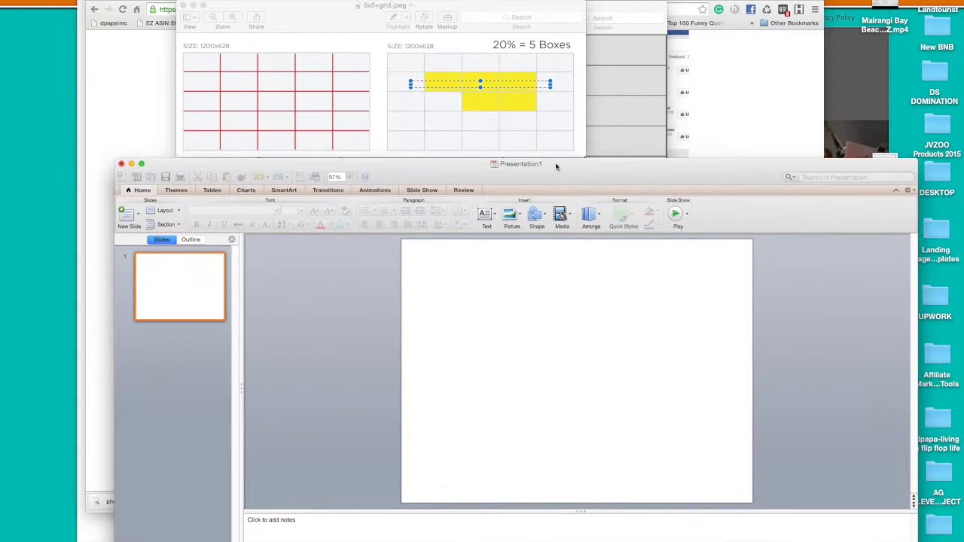
- Copy the fbgrid.png grid onto the blank PowerPoint slide and stretch it vertically to cover the whole slide
{"action": "left_click", "coordinate": [233, 76]}
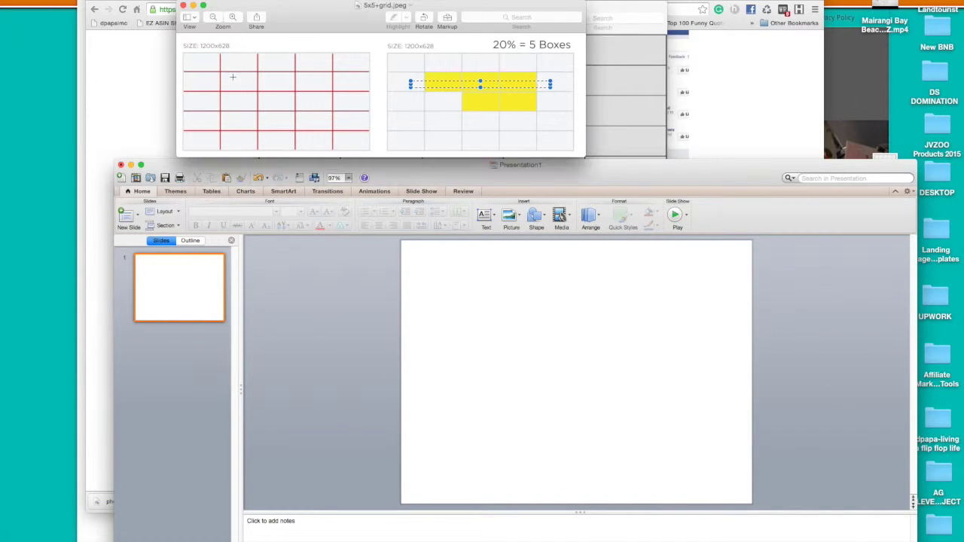
{"action": "left_click_drag", "start_coordinate": [827, 161], "coordinate": [746, 121]}
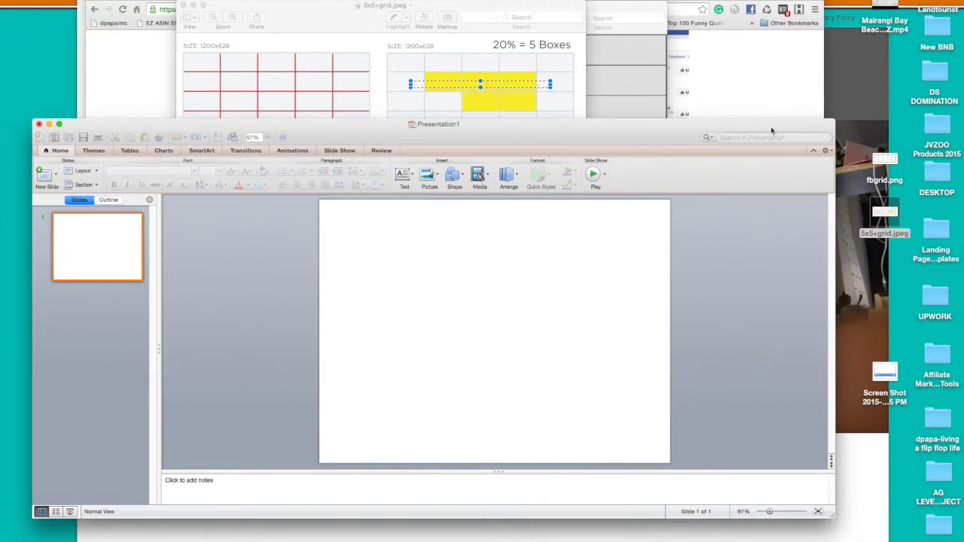
{"action": "double_click", "coordinate": [883, 162]}
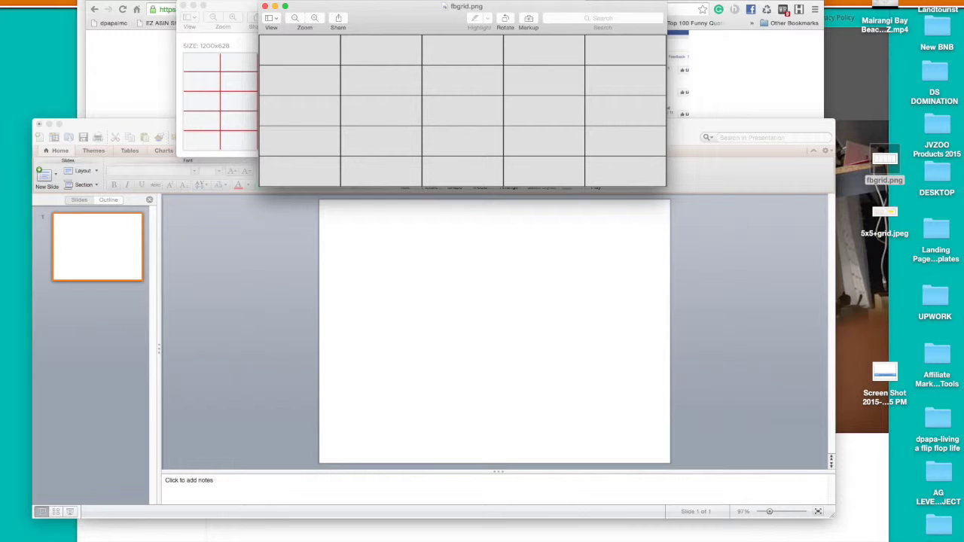
{"action": "left_click", "coordinate": [113, 2]}
{"action": "left_click", "coordinate": [123, 23]}
{"action": "left_click", "coordinate": [336, 264]}
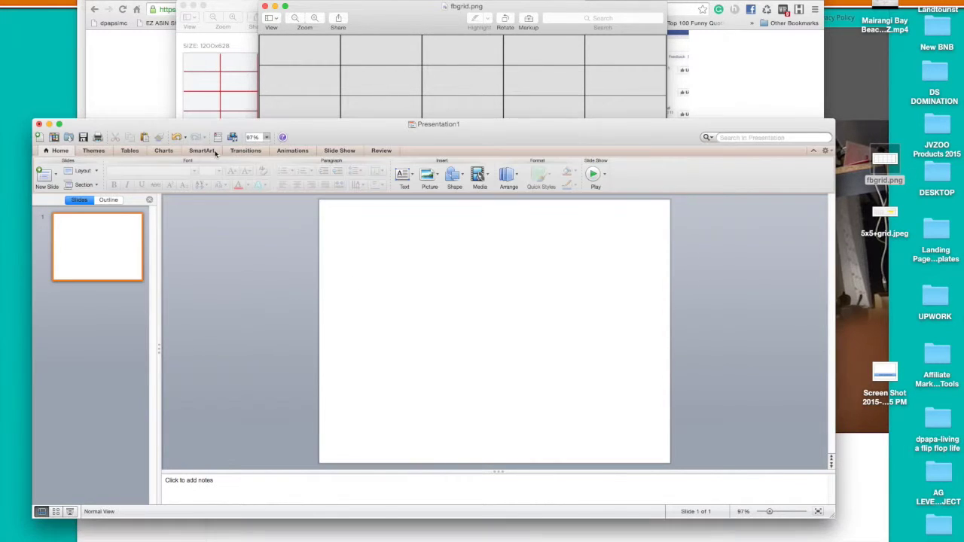
{"action": "key", "text": "super+v"}
{"action": "left_click", "coordinate": [454, 282]}
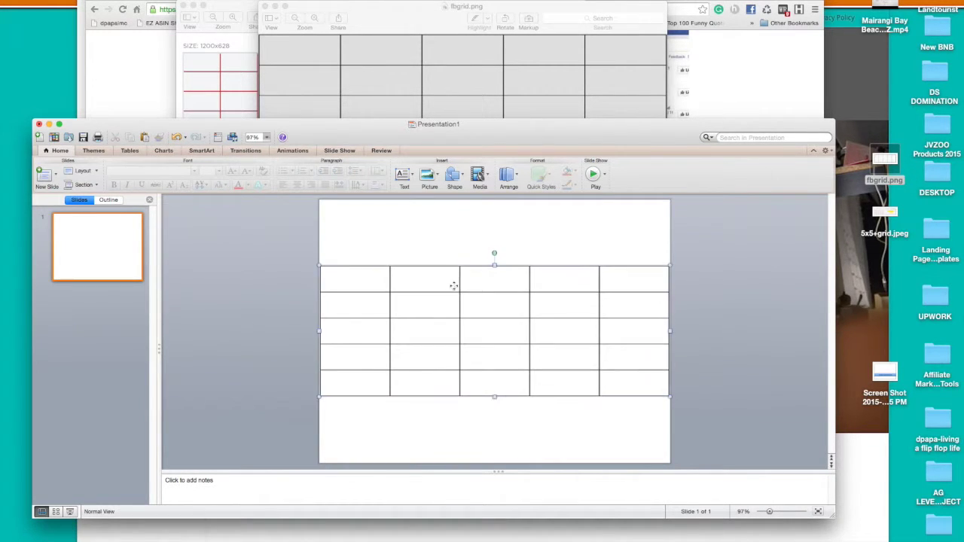
{"action": "left_click_drag", "start_coordinate": [495, 266], "coordinate": [495, 200]}
{"action": "left_click_drag", "start_coordinate": [498, 403], "coordinate": [503, 466]}
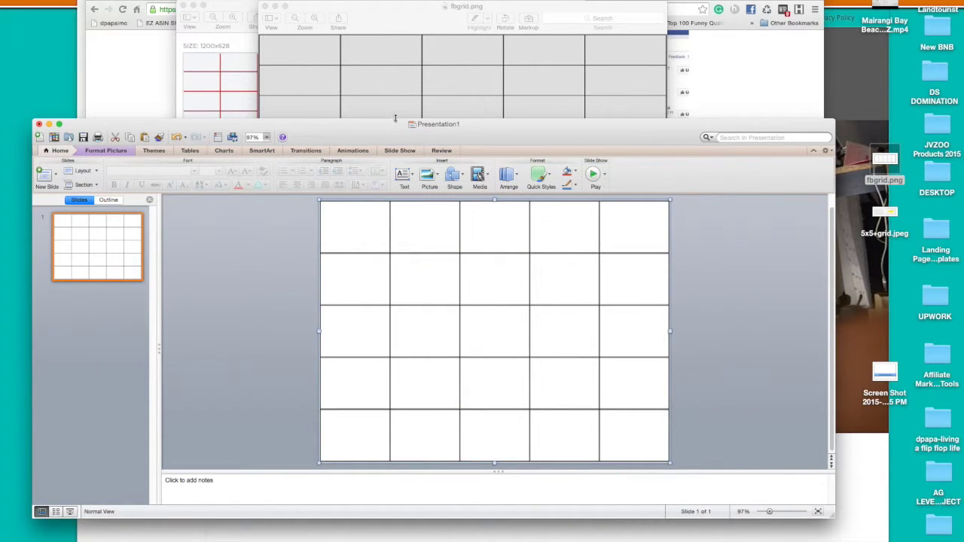
- Draw a plain rectangle covering all five boxes of the grid's fourth row
{"action": "left_click", "coordinate": [462, 176]}
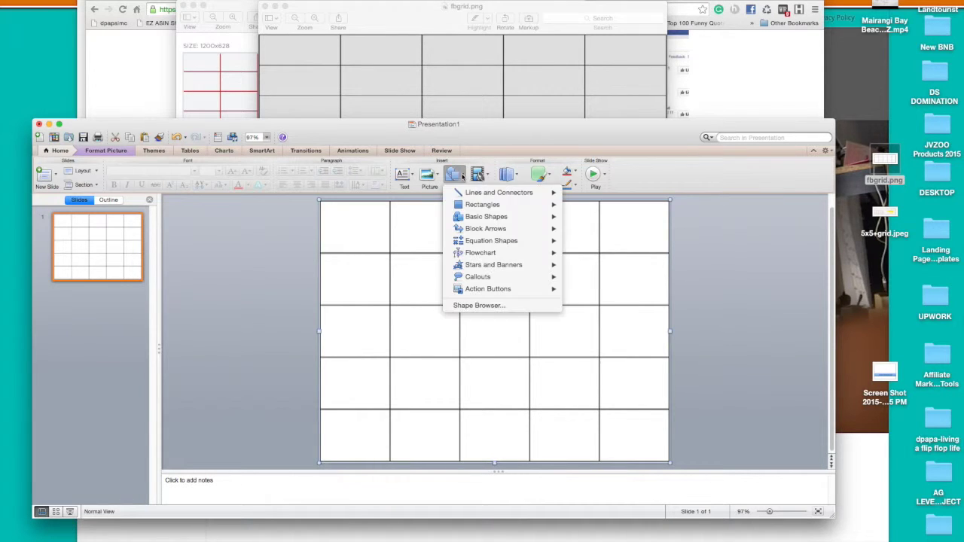
{"action": "mouse_move", "coordinate": [497, 205]}
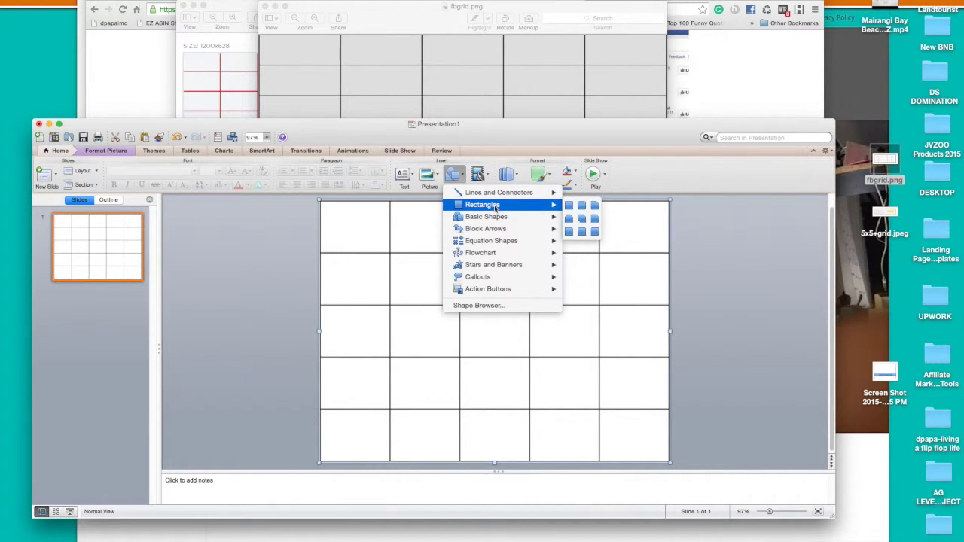
{"action": "left_click", "coordinate": [569, 207]}
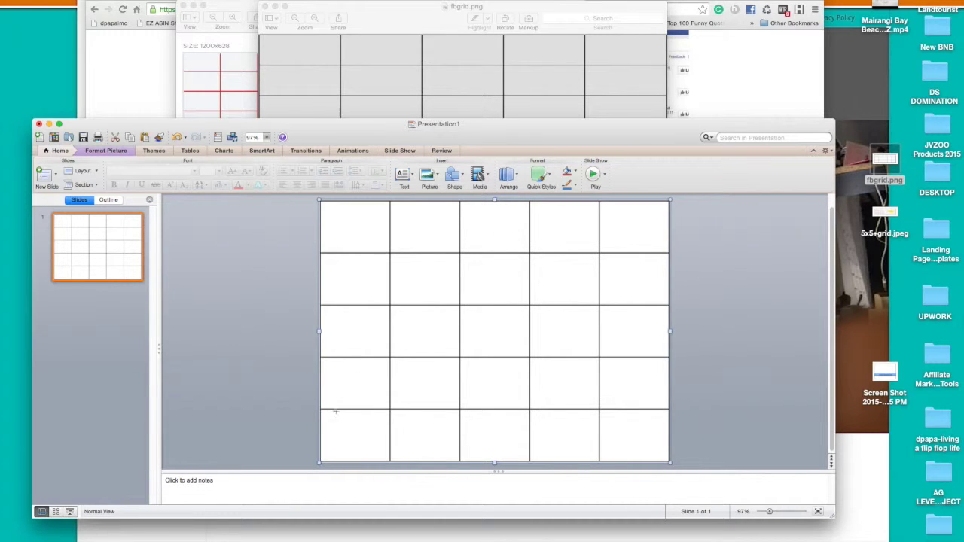
{"action": "mouse_move", "coordinate": [321, 361]}
{"action": "left_mouse_down"}
{"action": "mouse_move", "coordinate": [535, 407]}
{"action": "mouse_move", "coordinate": [670, 409]}
{"action": "left_mouse_up"}
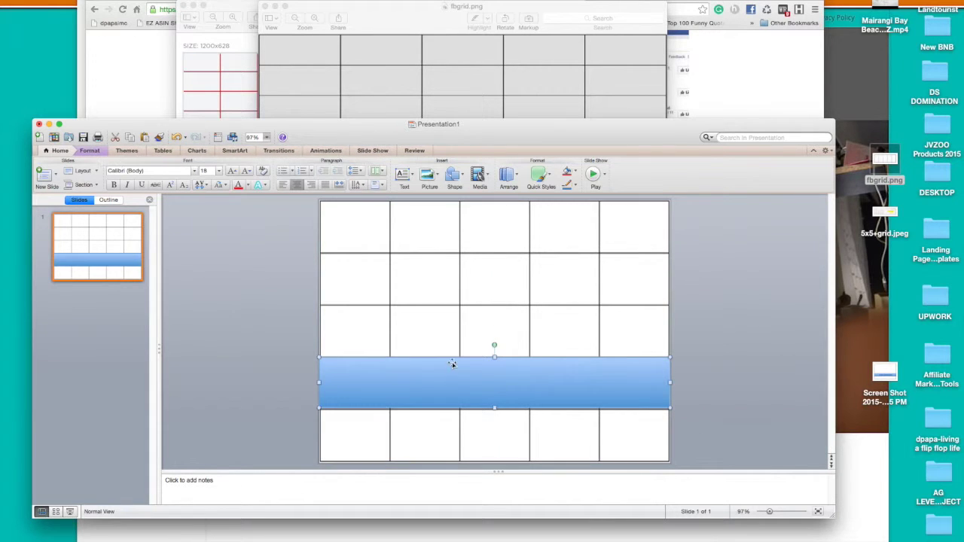
{"action": "left_click_drag", "start_coordinate": [452, 366], "coordinate": [450, 364]}
- Delete the grid image from behind the blue rectangle and capture the slide area as a screenshot
{"action": "left_click", "coordinate": [469, 294]}
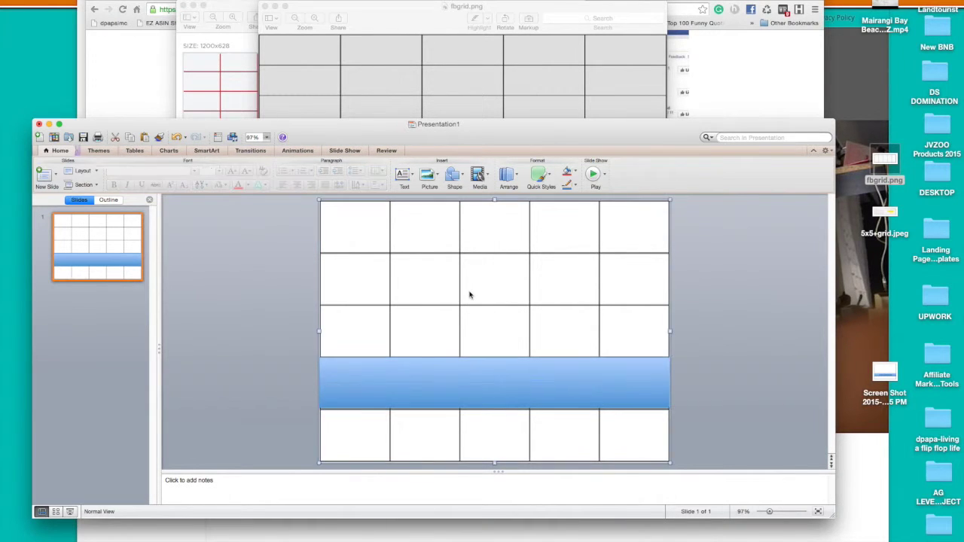
{"action": "key", "text": "Delete"}
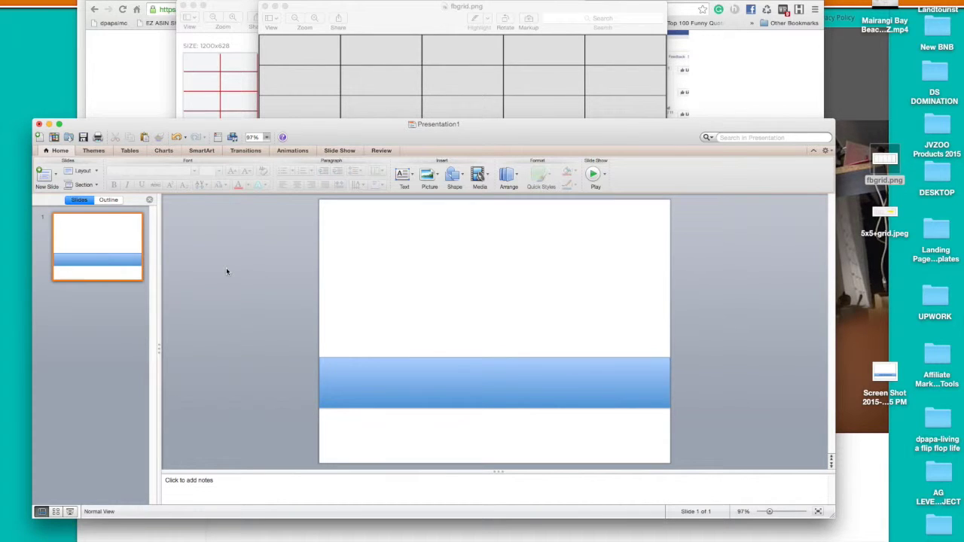
{"action": "key", "text": "super+shift+4"}
{"action": "left_click_drag", "start_coordinate": [320, 201], "coordinate": [673, 466]}
{"action": "left_click_drag", "start_coordinate": [667, 128], "coordinate": [536, 143]}
{"action": "left_click", "coordinate": [750, 213]}
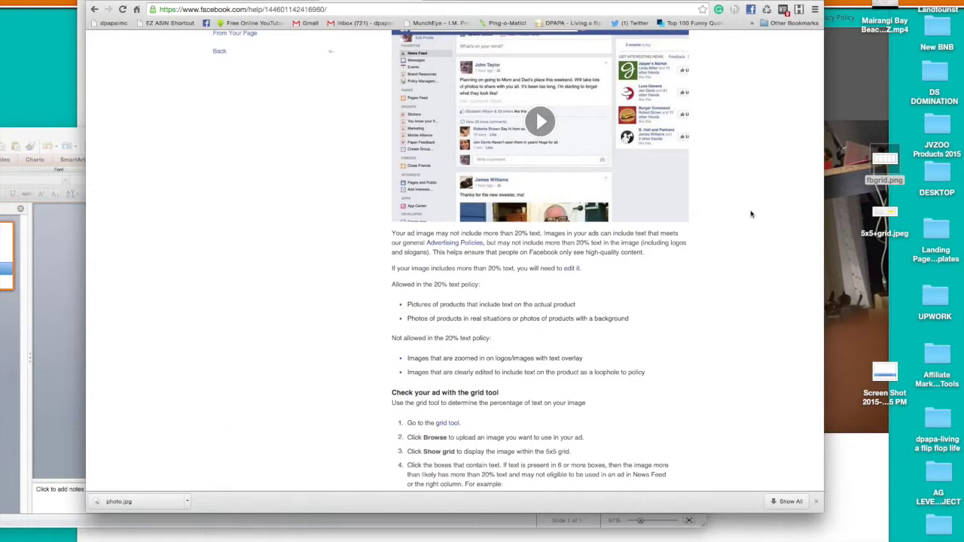
{"action": "key", "text": "super+shift+3"}
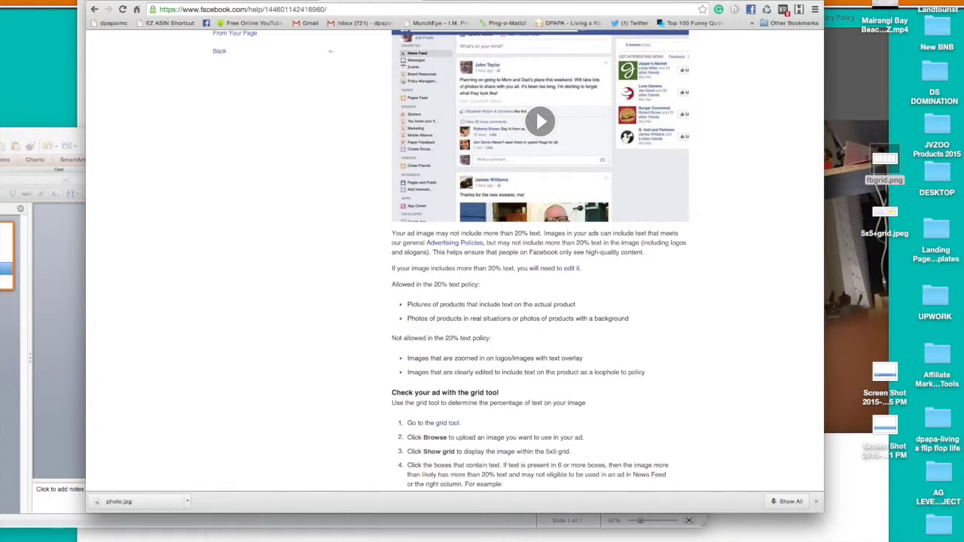
- Switch to Diptic and choose the single-frame classic layout
{"action": "mouse_move", "coordinate": [643, 535]}
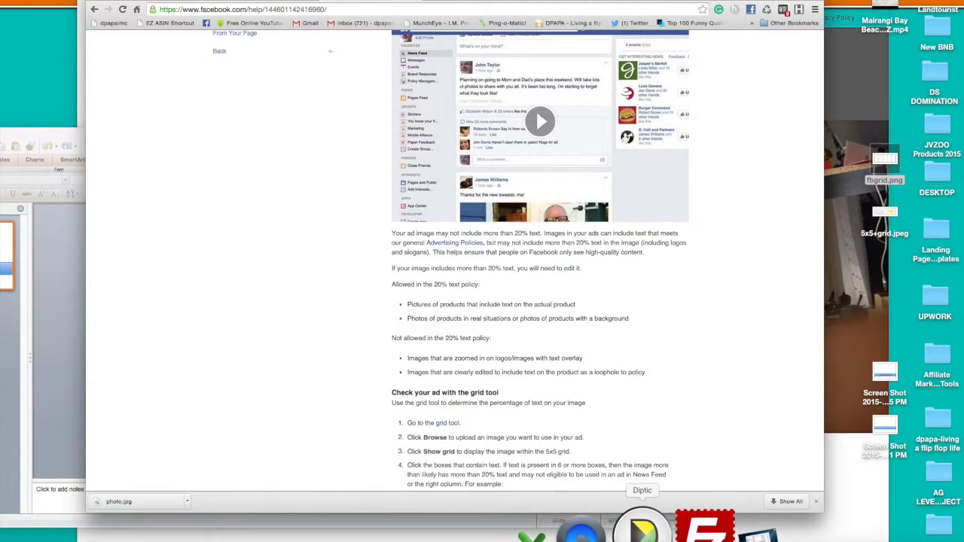
{"action": "left_click", "coordinate": [643, 531]}
{"action": "left_click", "coordinate": [291, 246]}
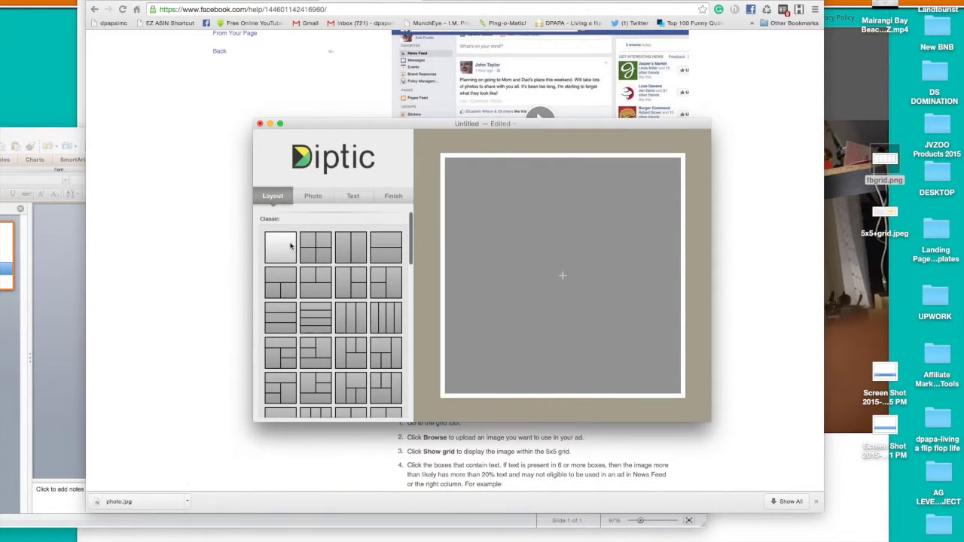
- Set the collage aspect ratio to 1.55 and place the newest slide screenshot from the desktop in the frame
{"action": "left_click", "coordinate": [401, 197]}
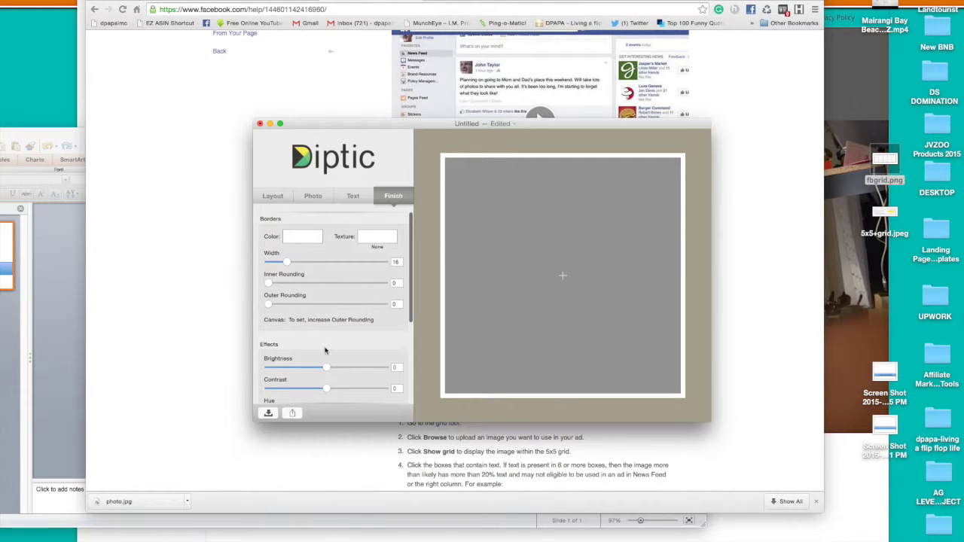
{"action": "scroll", "coordinate": [325, 350], "scroll_direction": "down", "scroll_amount": 5}
{"action": "mouse_move", "coordinate": [327, 323]}
{"action": "left_mouse_down"}
{"action": "mouse_move", "coordinate": [345, 324]}
{"action": "mouse_move", "coordinate": [333, 324]}
{"action": "left_mouse_up"}
{"action": "left_click_drag", "start_coordinate": [540, 123], "coordinate": [574, 14]}
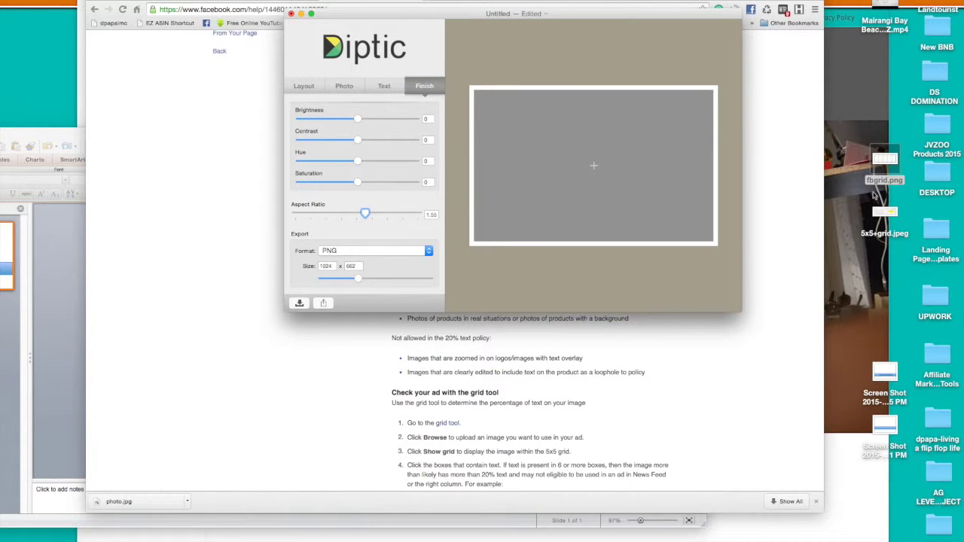
{"action": "left_click_drag", "start_coordinate": [886, 427], "coordinate": [593, 173]}
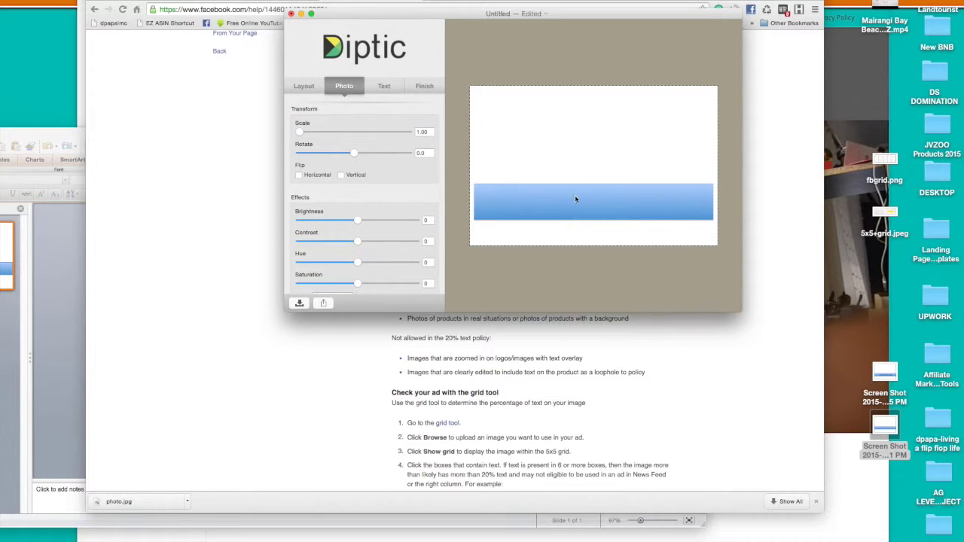
- Add a text object, set its font to Impact, and move it onto the blue band
{"action": "left_click", "coordinate": [385, 86]}
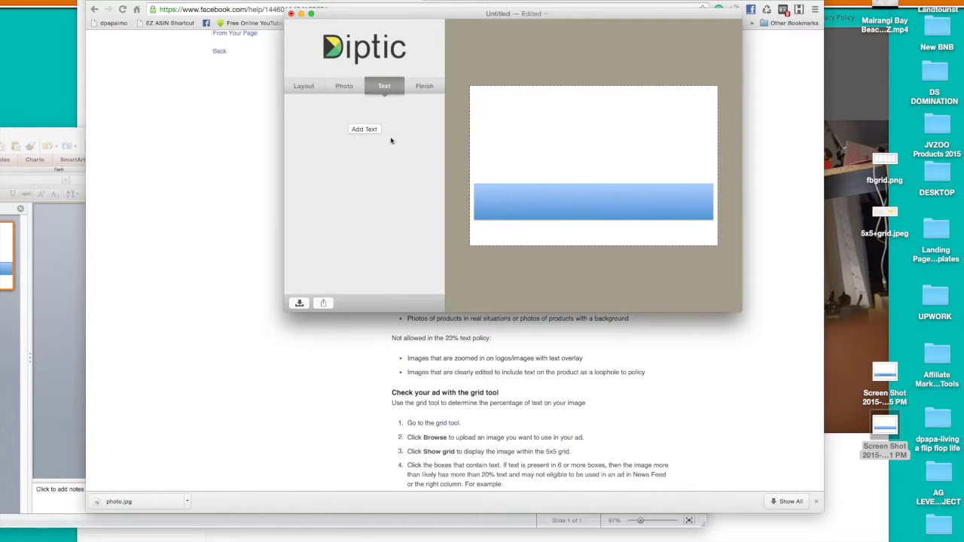
{"action": "left_click", "coordinate": [369, 132]}
{"action": "left_click", "coordinate": [321, 197]}
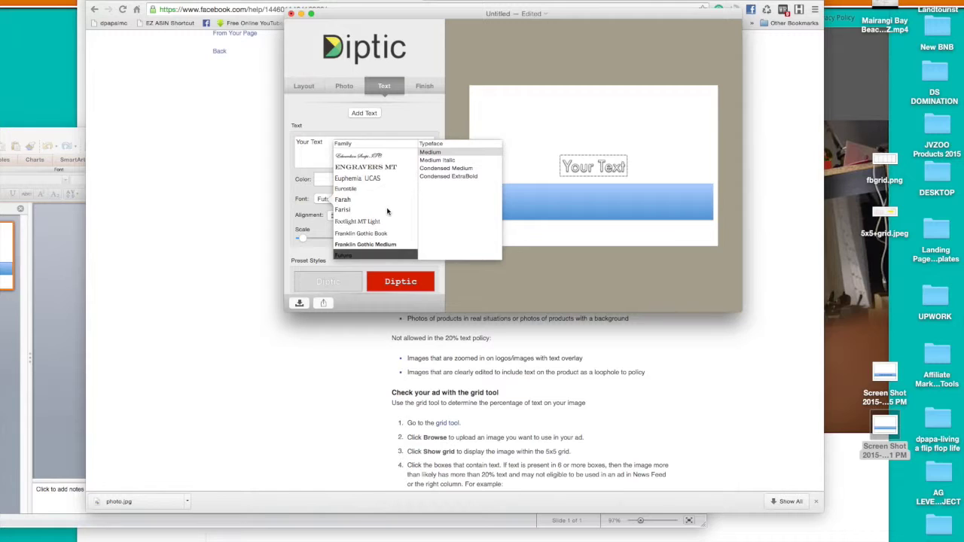
{"action": "left_click", "coordinate": [370, 210]}
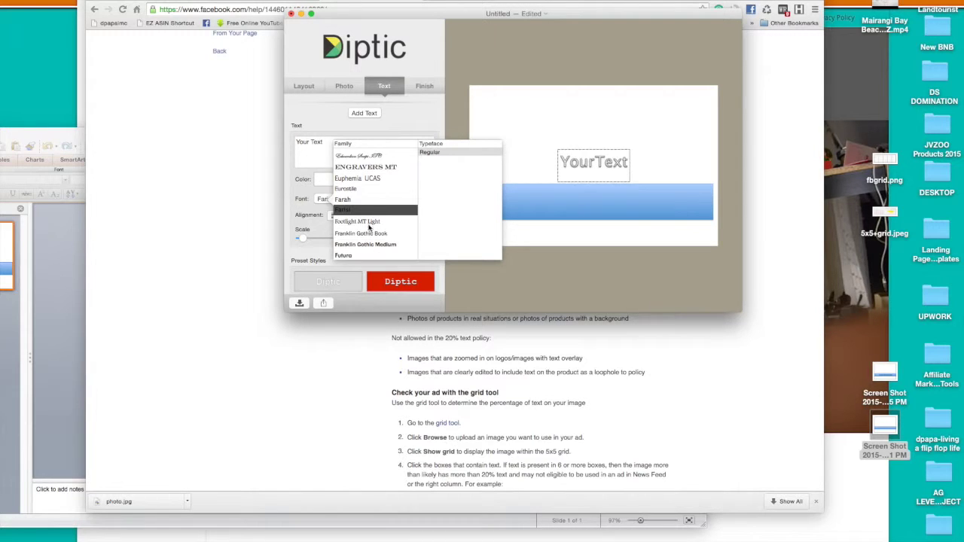
{"action": "scroll", "coordinate": [369, 222], "scroll_direction": "down", "scroll_amount": 3}
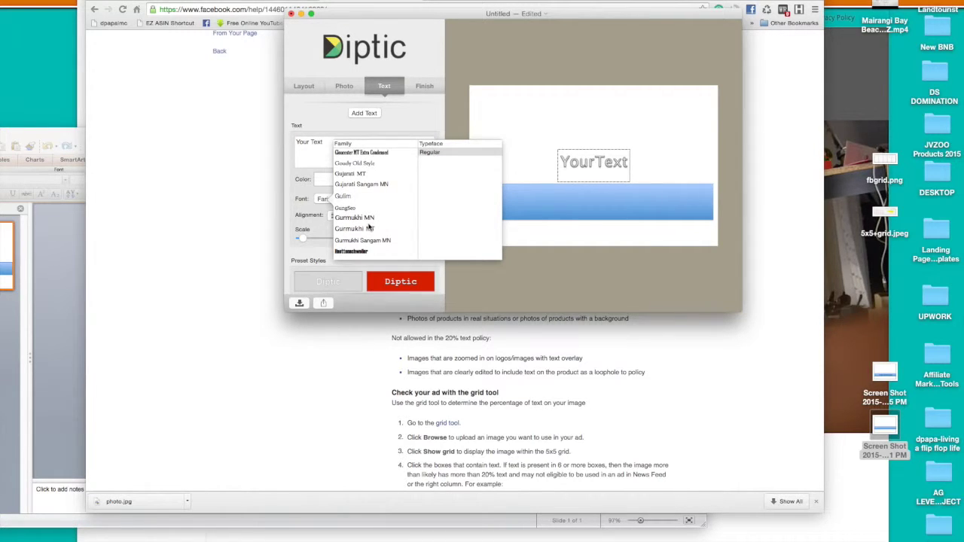
{"action": "key", "text": "i"}
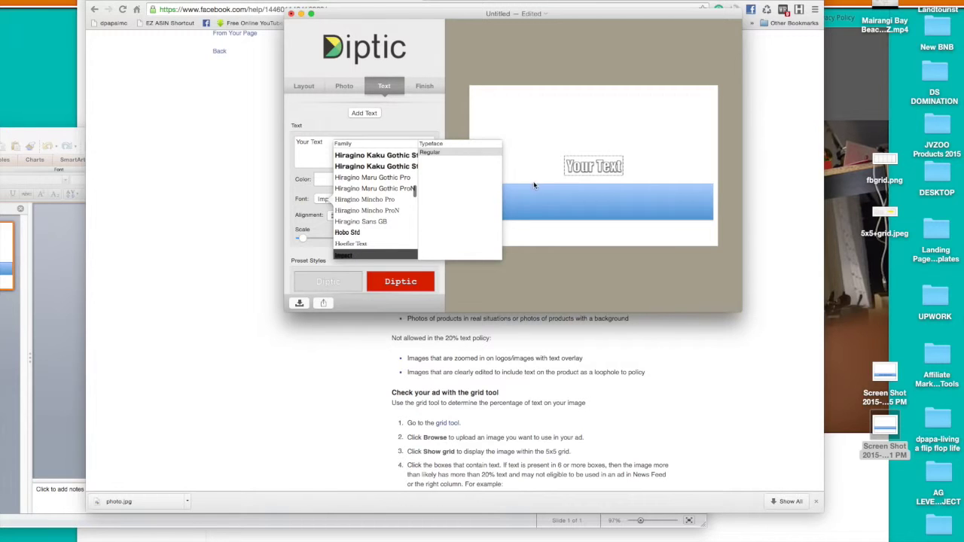
{"action": "left_click_drag", "start_coordinate": [582, 171], "coordinate": [533, 211]}
- Replace the placeholder text with "GRAB THIS GRID BOX FROM MY WEBSITE"
{"action": "triple_click", "coordinate": [368, 158]}
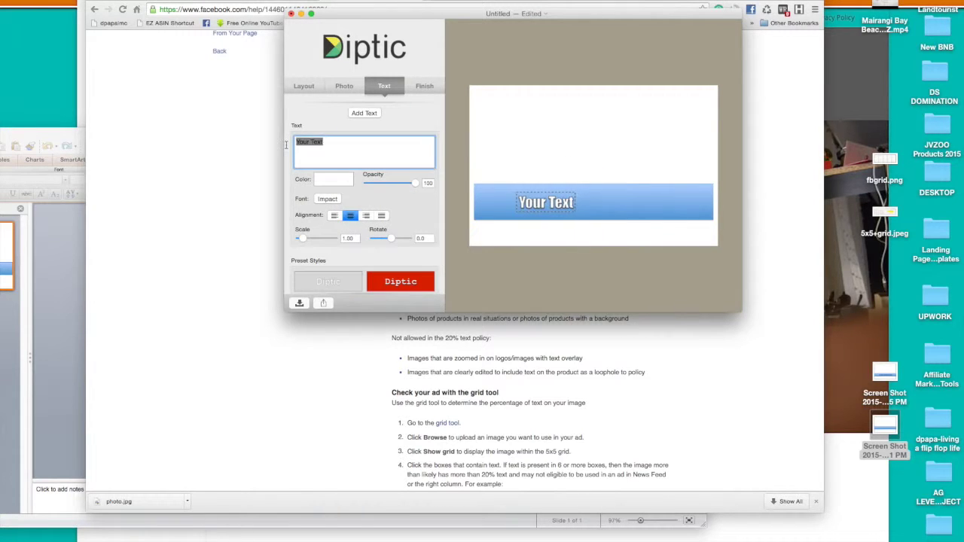
{"action": "type", "text": "GRAB THIS GRID "}
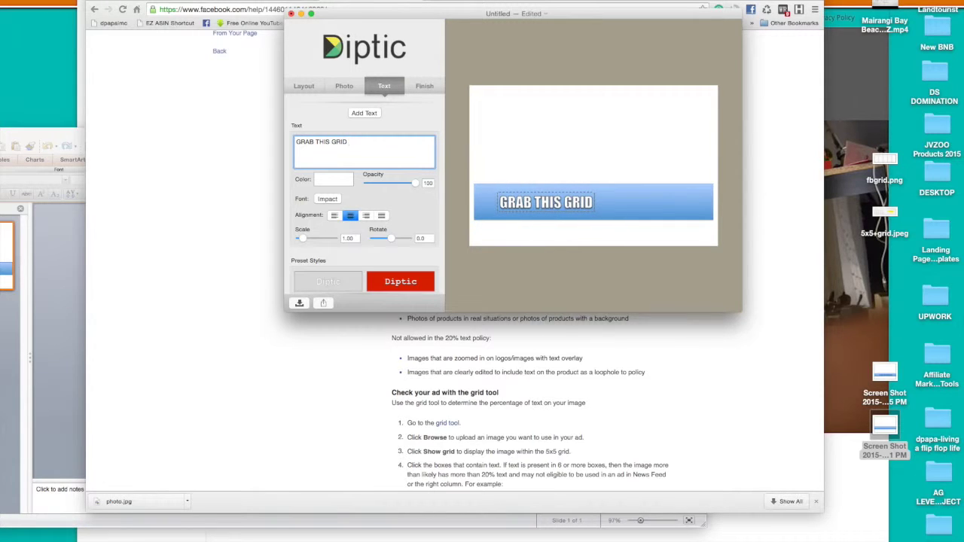
{"action": "type", "text": "BOX FROM M"}
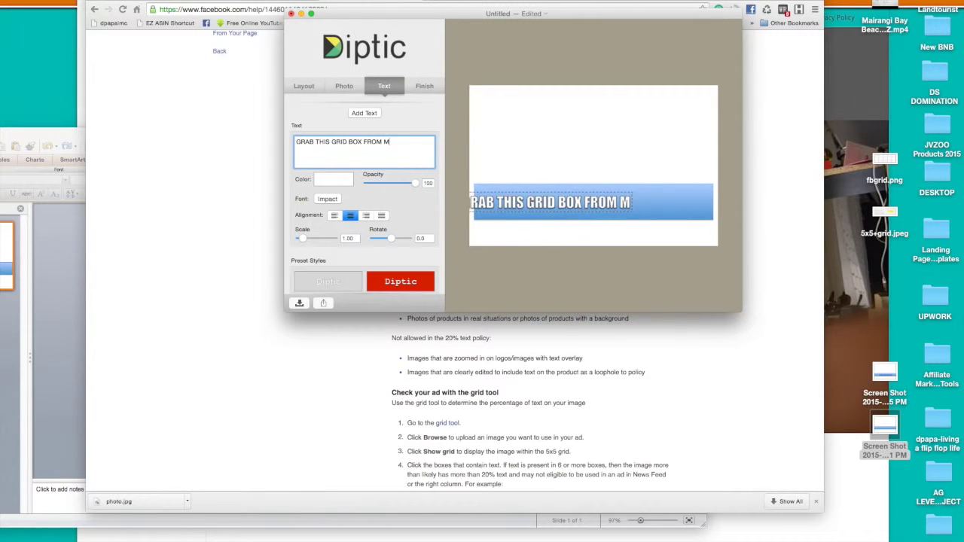
{"action": "type", "text": "Y WEBSITE"}
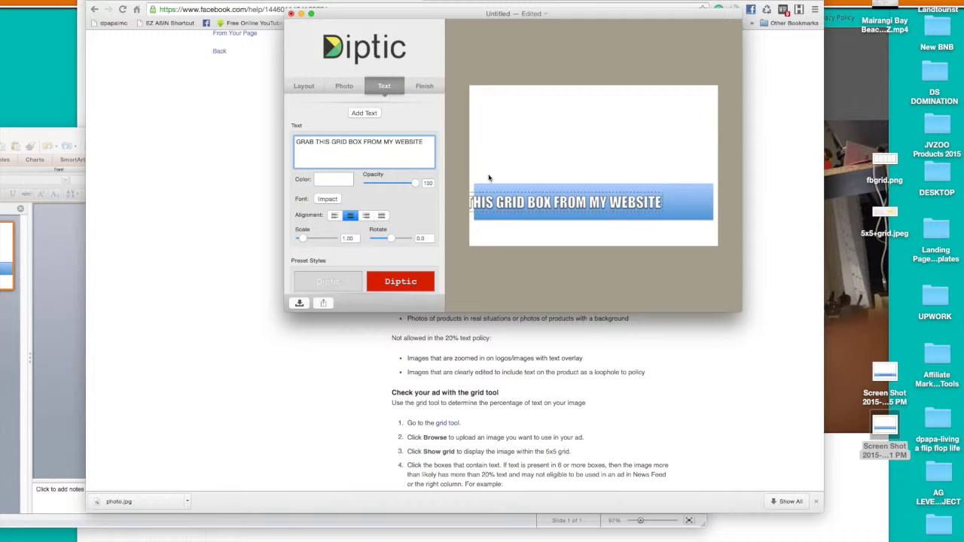
- Reposition the caption so it sits centred within the blue band
{"action": "left_click_drag", "start_coordinate": [520, 209], "coordinate": [580, 206]}
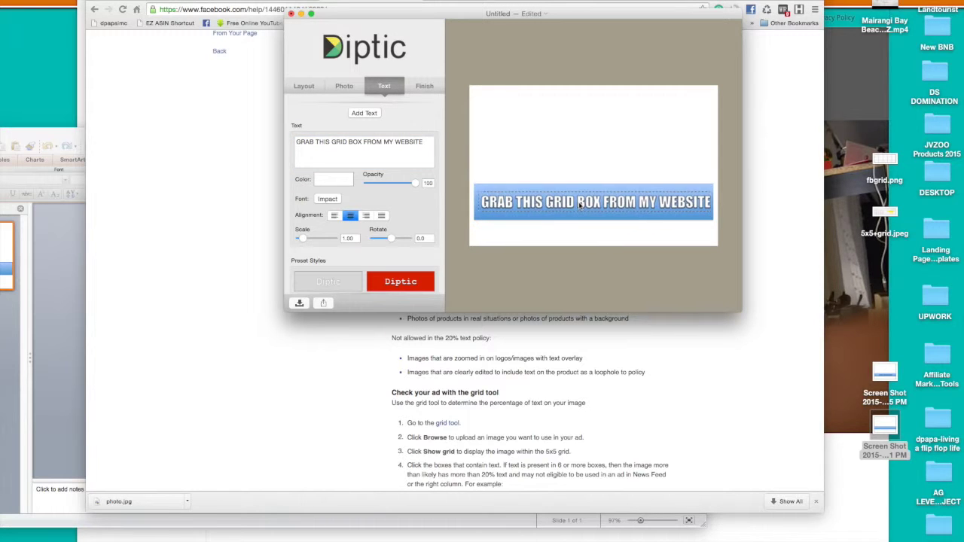
{"action": "left_click", "coordinate": [584, 208]}
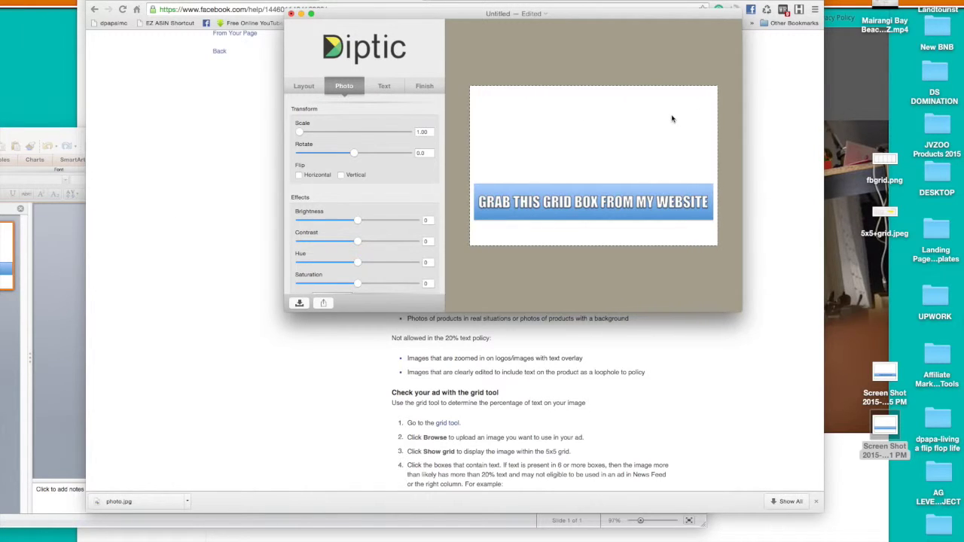
{"action": "left_click", "coordinate": [645, 201]}
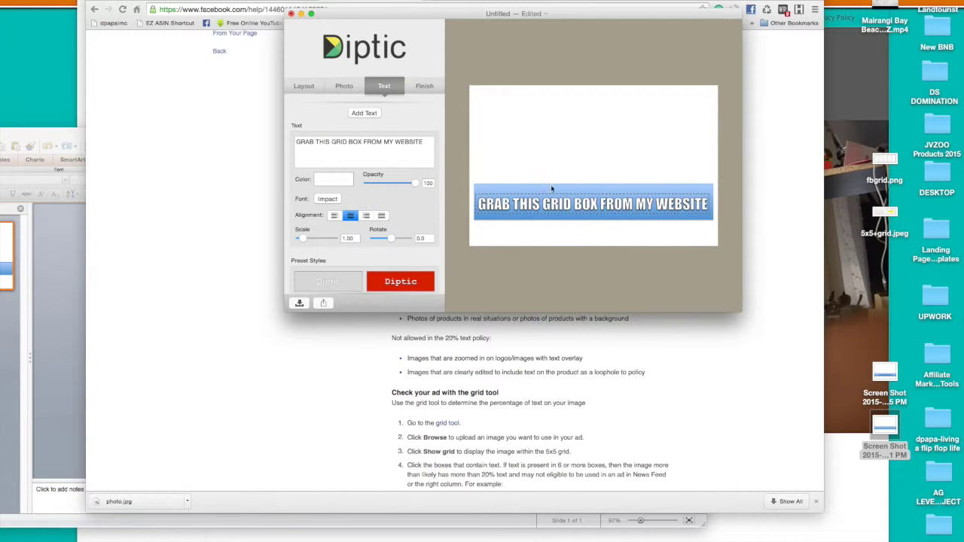
{"action": "left_click", "coordinate": [646, 146]}
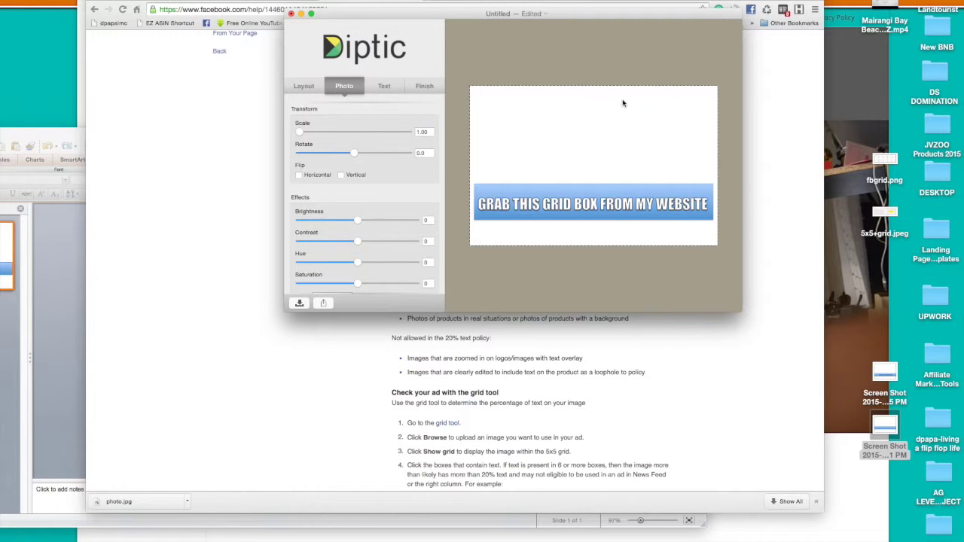
- Replace the frame's picture with fbgrid.png from the desktop and shift the caption up inside the grid's fourth row
{"action": "left_click_drag", "start_coordinate": [877, 174], "coordinate": [640, 174]}
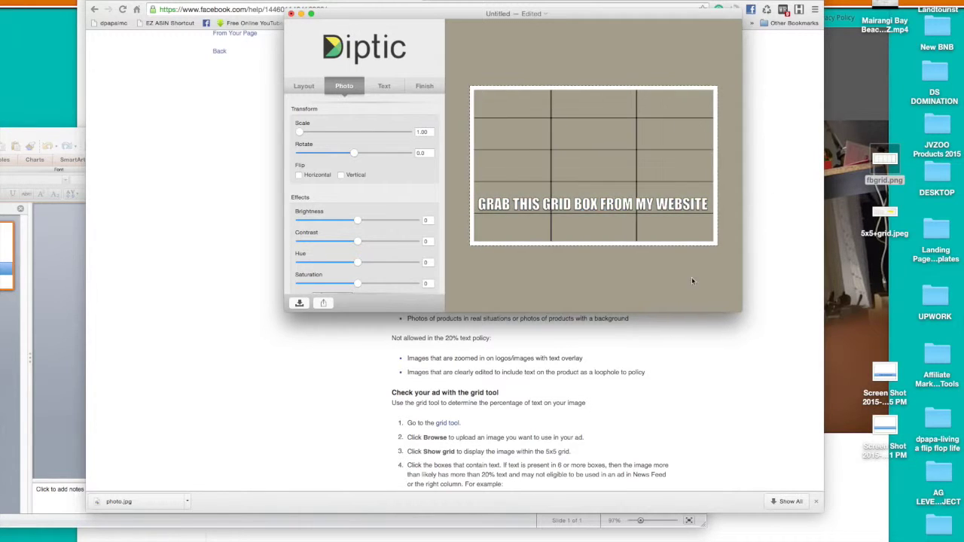
{"action": "left_click", "coordinate": [607, 196]}
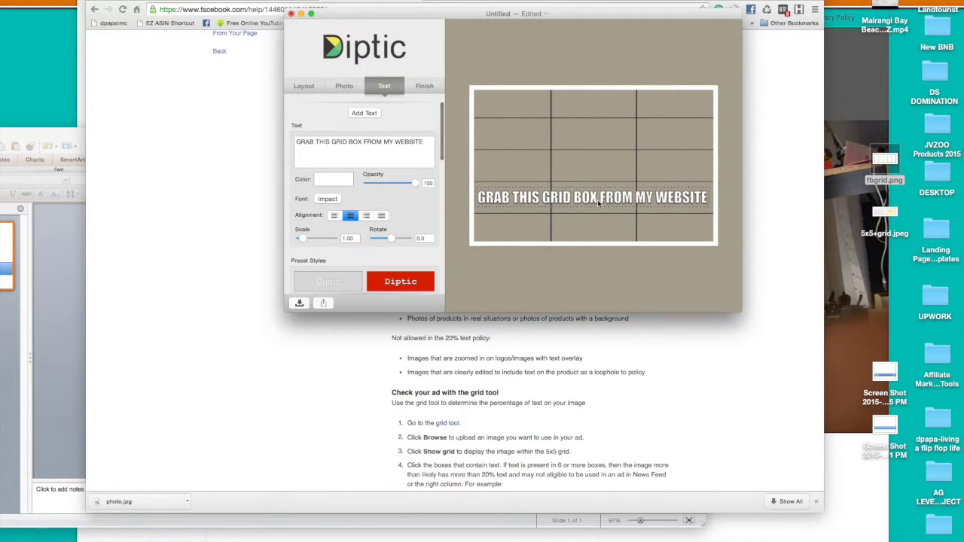
{"action": "left_click", "coordinate": [560, 284]}
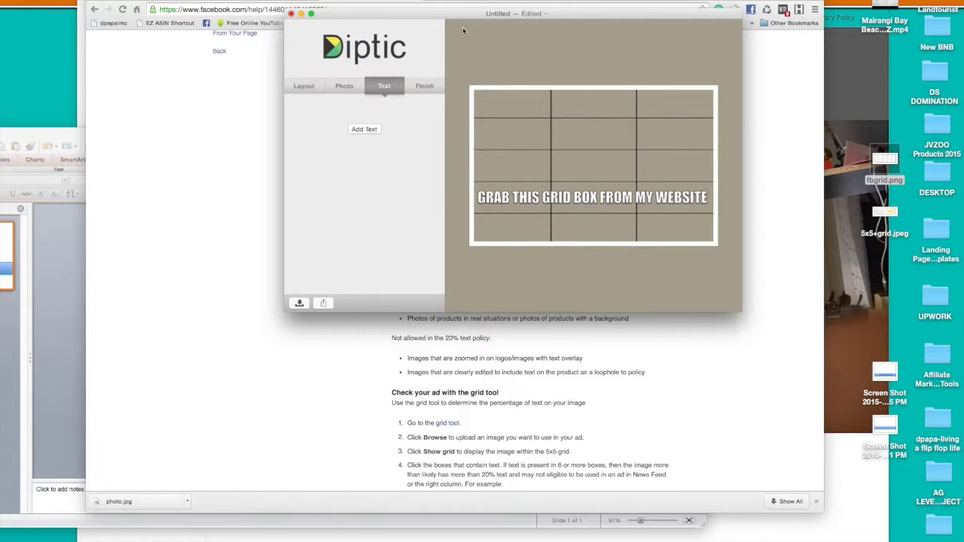
- Switch to Chrome with the Facebook help page on the 20% text policy
{"action": "left_click", "coordinate": [156, 162]}
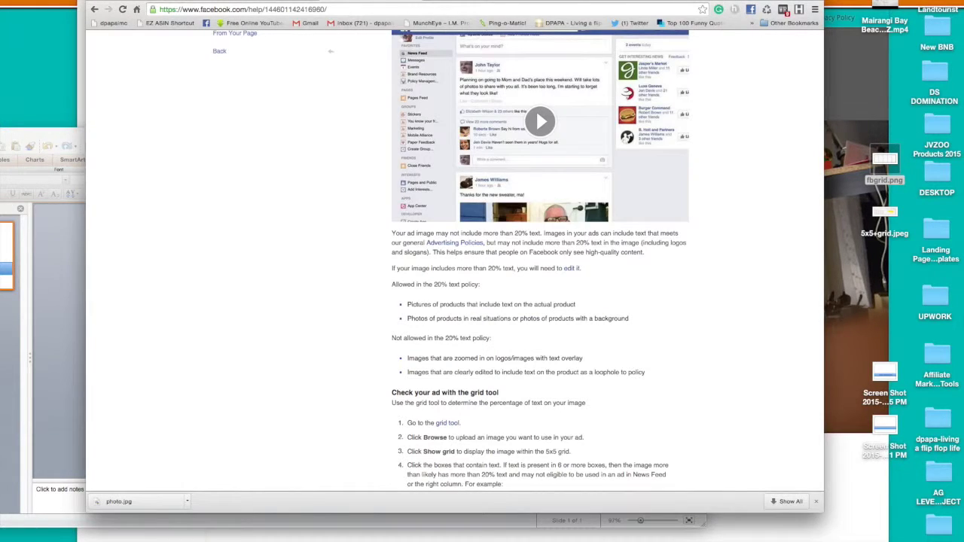